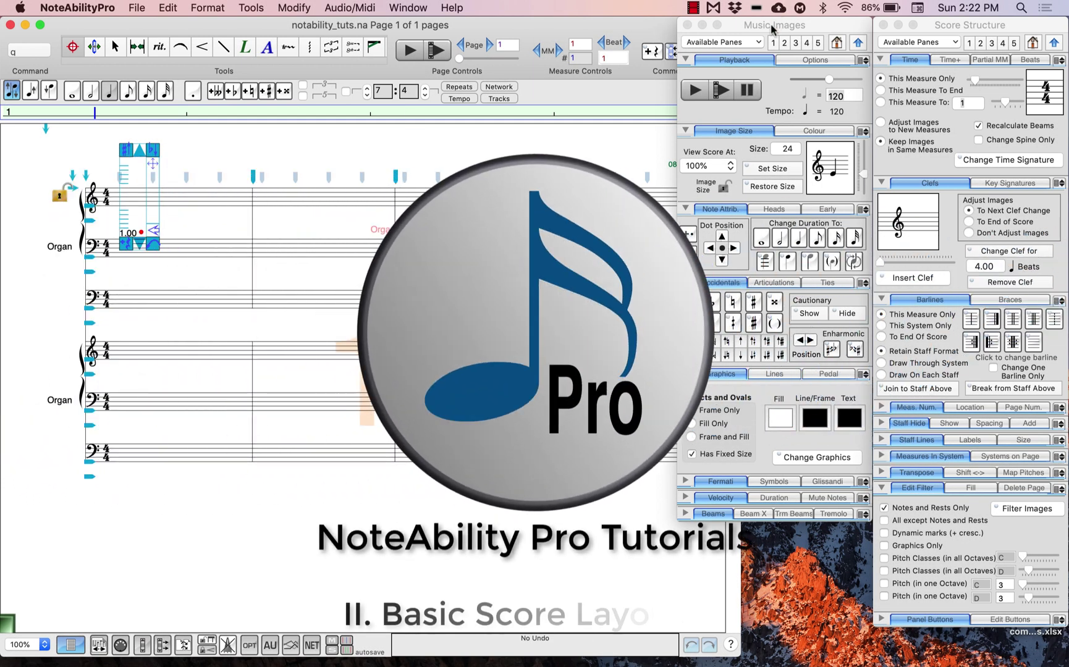
# Move the Music Images palette over Score Structure and delete an image from the score.
pyautogui.moveTo(771, 28); pyautogui.dragTo(835, 21)
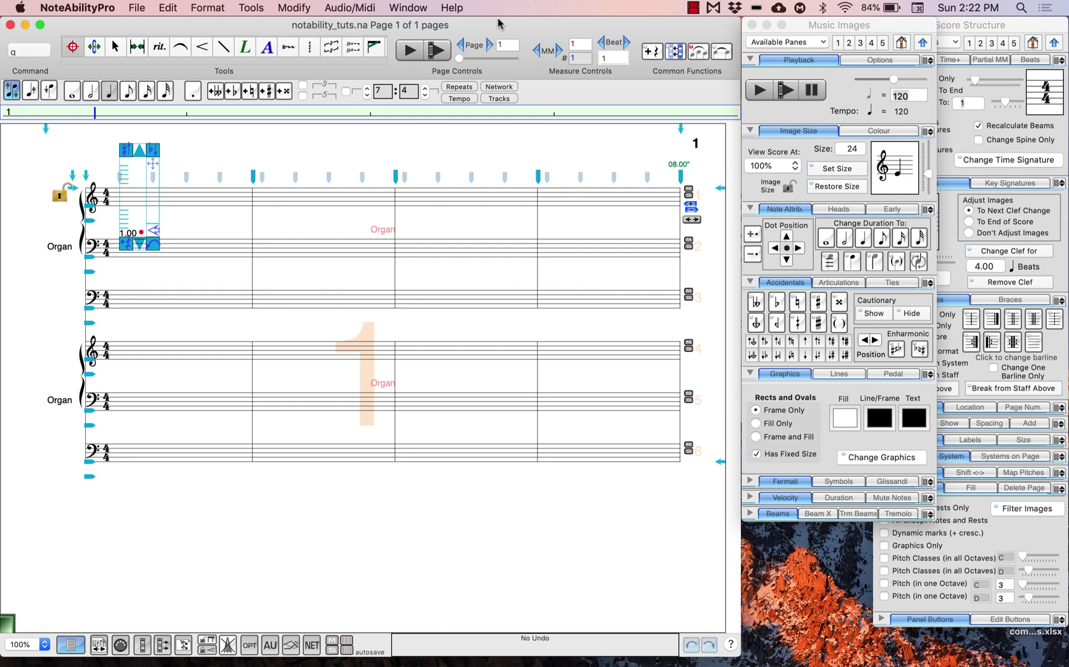
pyautogui.press('Delete')
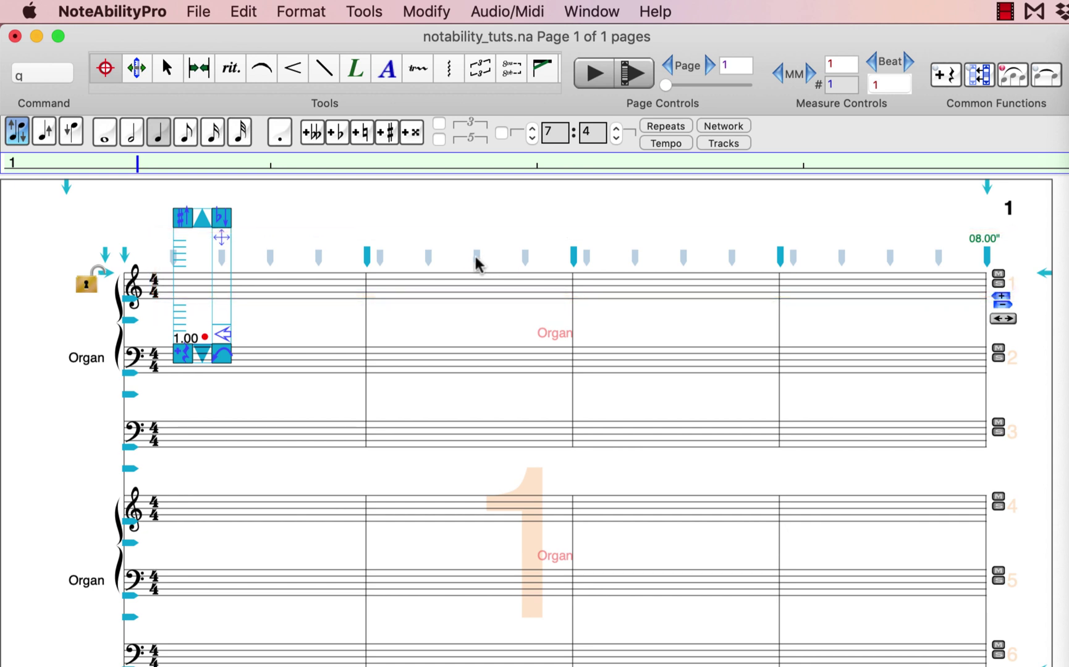
# Shift two beat positions right and two measure positions, then reformat the organ system's spacing.
pyautogui.moveTo(476, 259)
pyautogui.mouseDown()
pyautogui.moveTo(518, 262)
pyautogui.moveTo(459, 263)
pyautogui.moveTo(500, 262)
pyautogui.mouseUp()
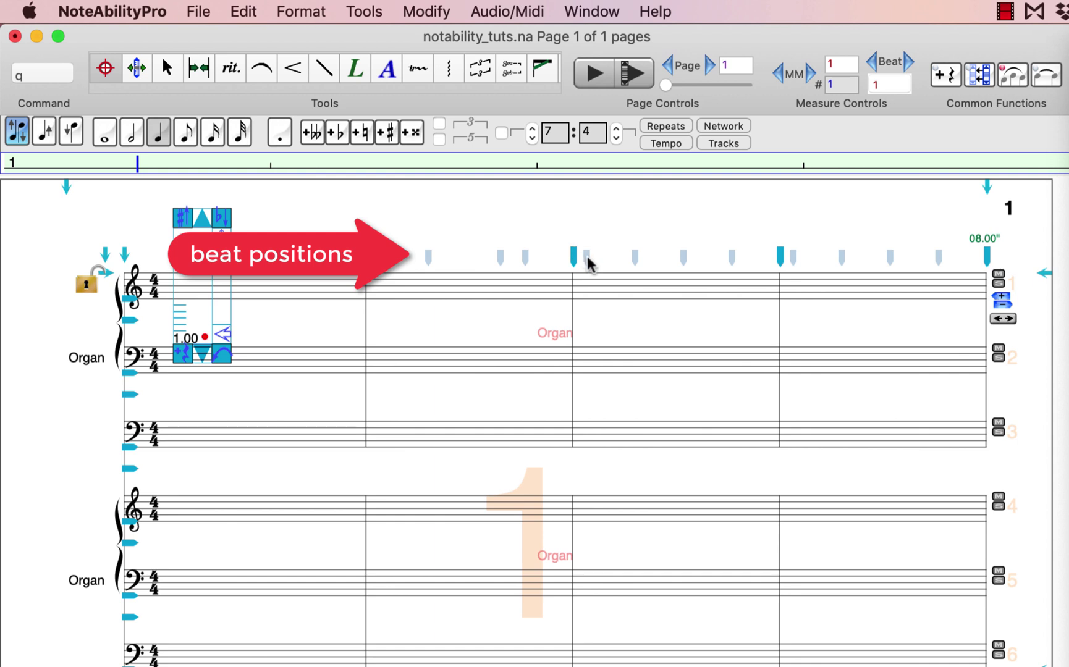
pyautogui.moveTo(586, 259)
pyautogui.mouseDown()
pyautogui.moveTo(734, 264)
pyautogui.moveTo(660, 264)
pyautogui.mouseUp()
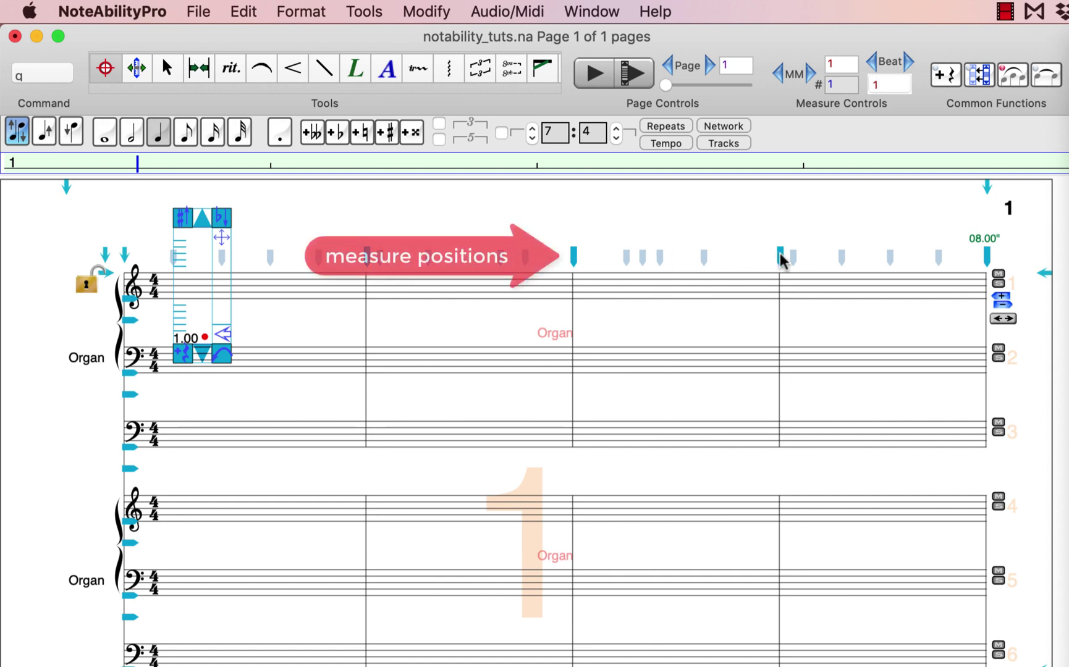
pyautogui.moveTo(780, 258)
pyautogui.mouseDown()
pyautogui.moveTo(671, 262)
pyautogui.moveTo(886, 258)
pyautogui.moveTo(861, 260)
pyautogui.mouseUp()
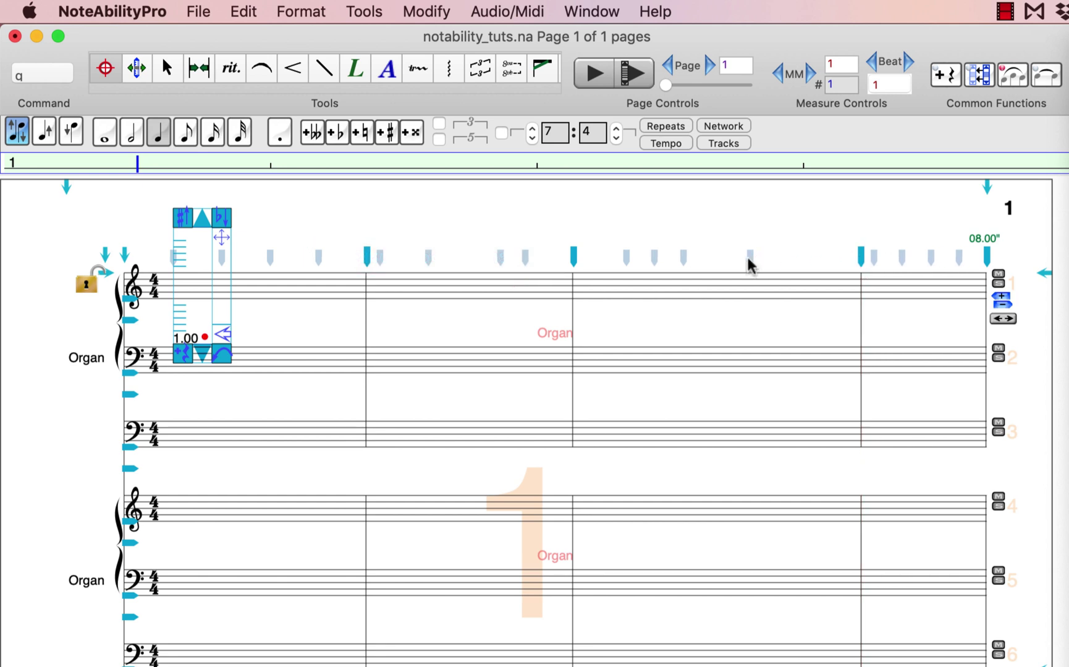
pyautogui.moveTo(749, 265); pyautogui.dragTo(808, 264)
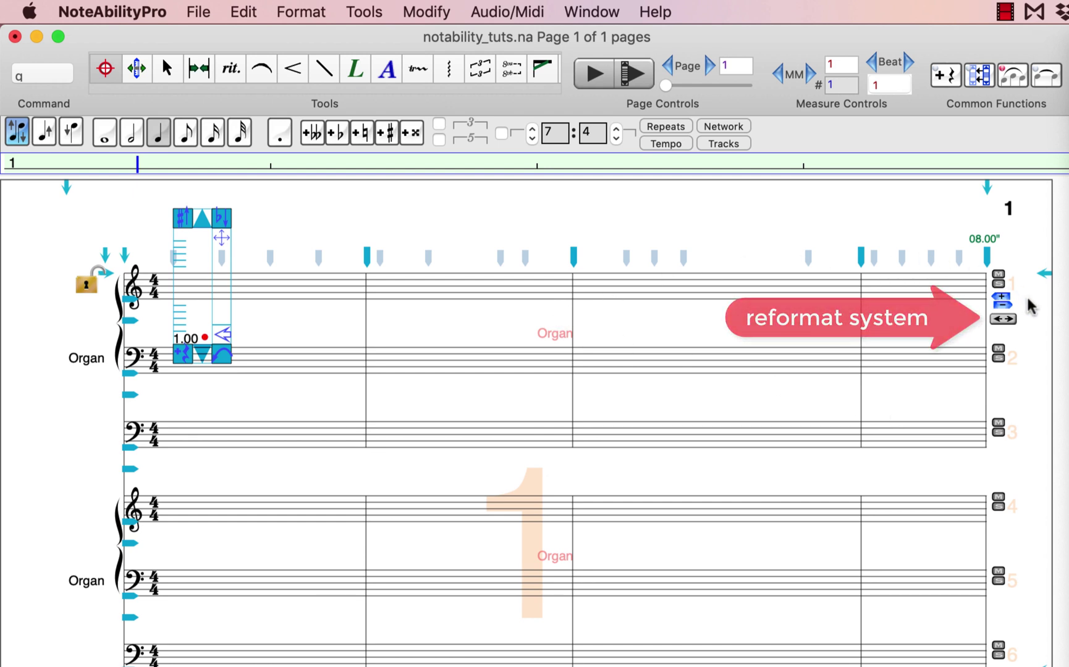
pyautogui.click(1002, 319)
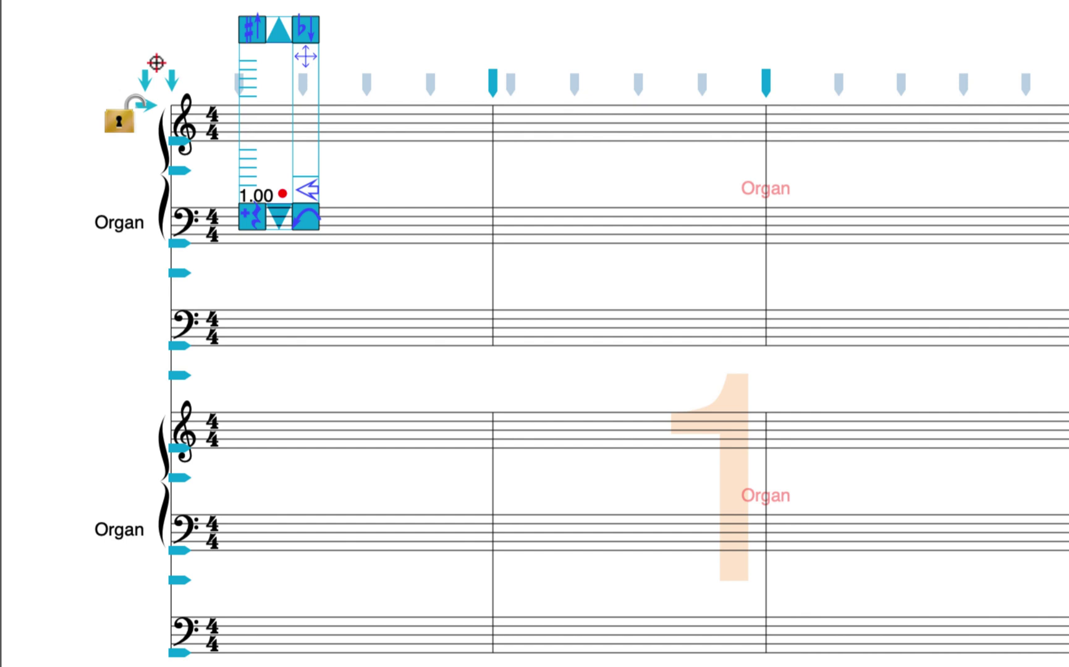
# Move the Organ instrument labels and the system's starting point to the left.
pyautogui.moveTo(146, 92)
pyautogui.mouseDown()
pyautogui.moveTo(115, 100)
pyautogui.moveTo(58, 84)
pyautogui.moveTo(90, 96)
pyautogui.moveTo(159, 83)
pyautogui.moveTo(143, 83)
pyautogui.mouseUp()
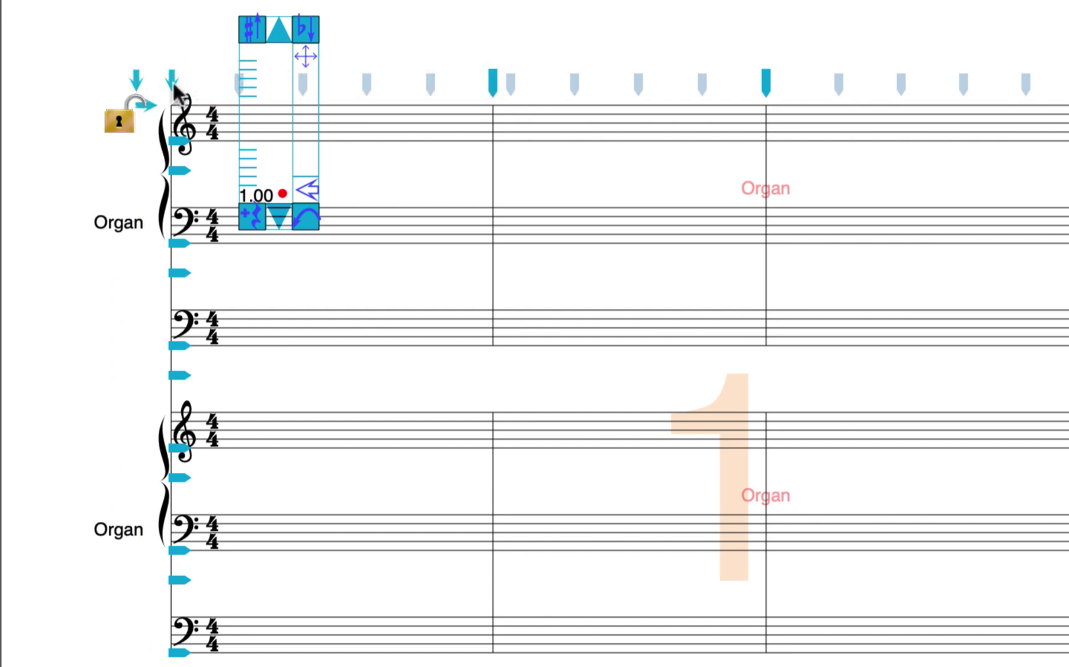
pyautogui.moveTo(174, 91)
pyautogui.mouseDown()
pyautogui.moveTo(87, 95)
pyautogui.moveTo(172, 91)
pyautogui.mouseUp()
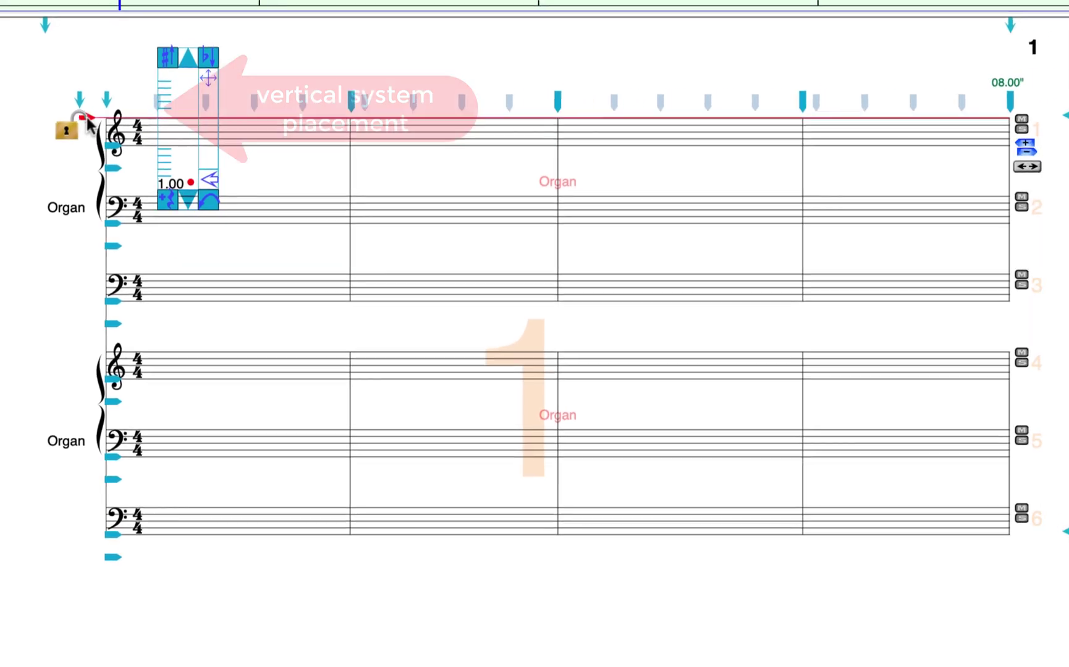
# Drag the system placement arrows to lower the first organ system on the page.
pyautogui.moveTo(87, 140); pyautogui.dragTo(4, 221)
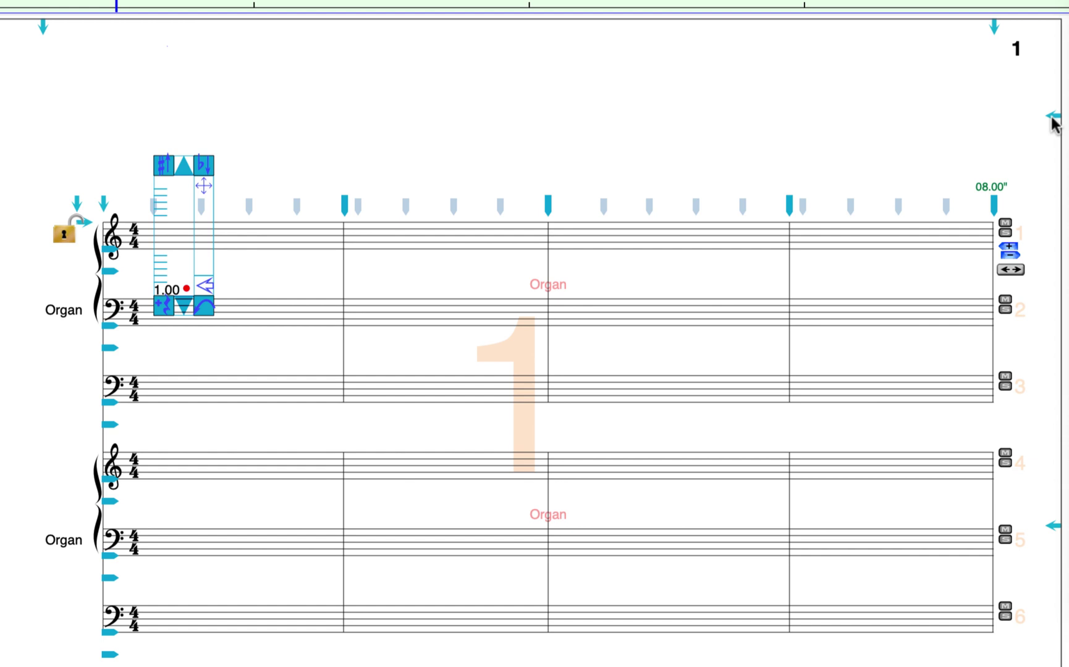
pyautogui.moveTo(1052, 123); pyautogui.dragTo(983, 170)
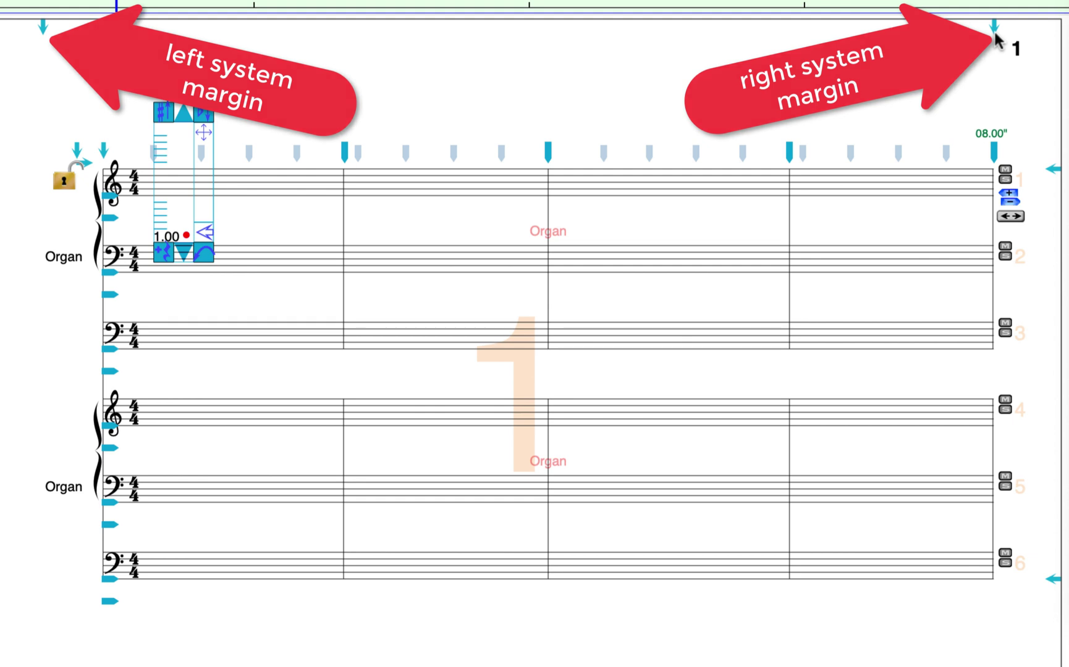
# Pull the right and left system margins inward, then undo to restore near full-width staves.
pyautogui.moveTo(995, 35); pyautogui.dragTo(877, 30)
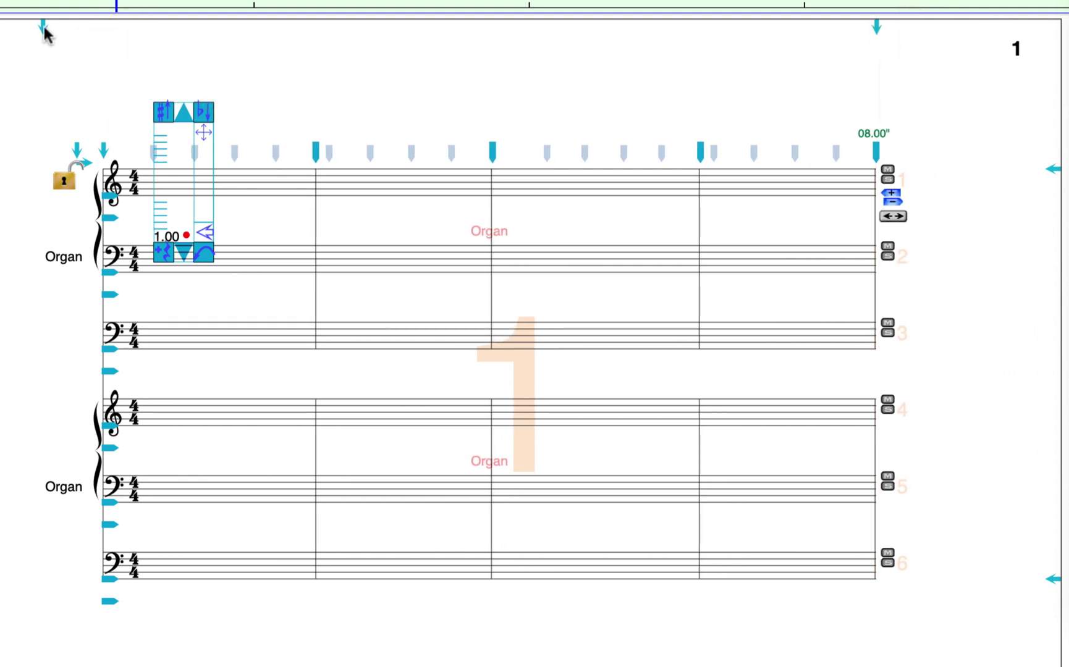
pyautogui.moveTo(43, 30); pyautogui.dragTo(204, 29)
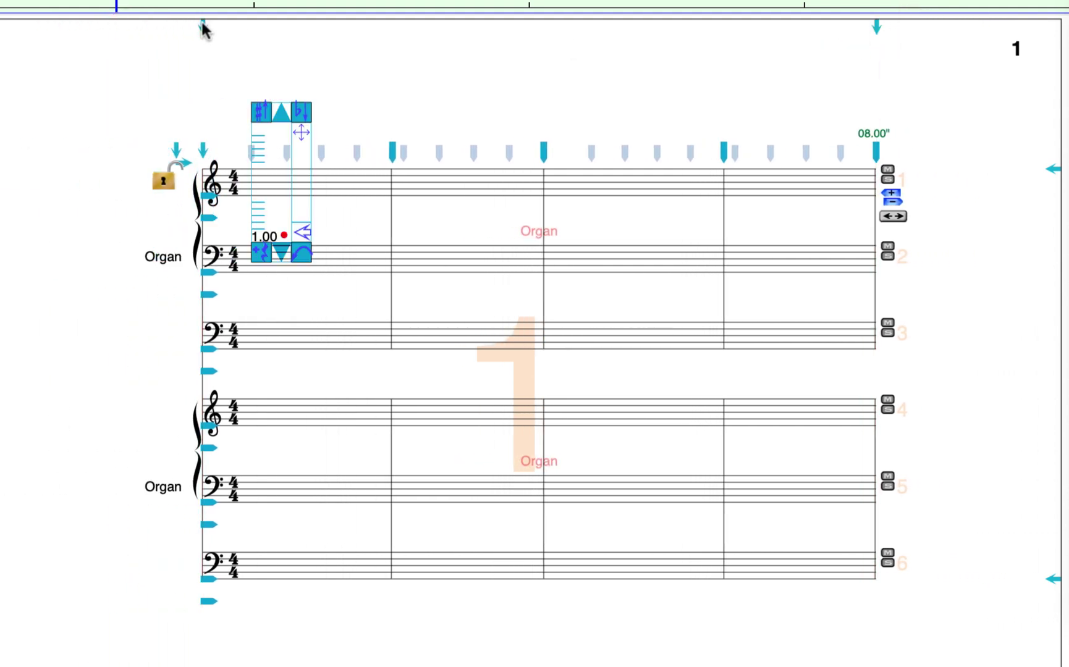
pyautogui.hotkey('ctrl', 'z')
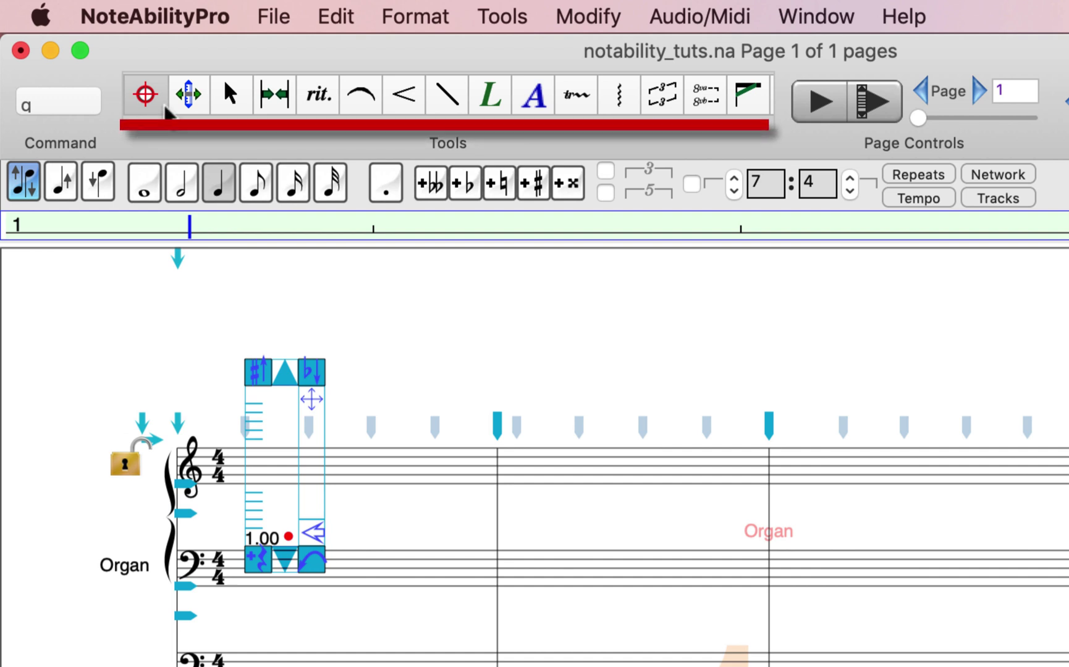
# Cycle through the arrow, spacing and rit. tools in the Tools palette, ending on slur.
pyautogui.click(227, 93)
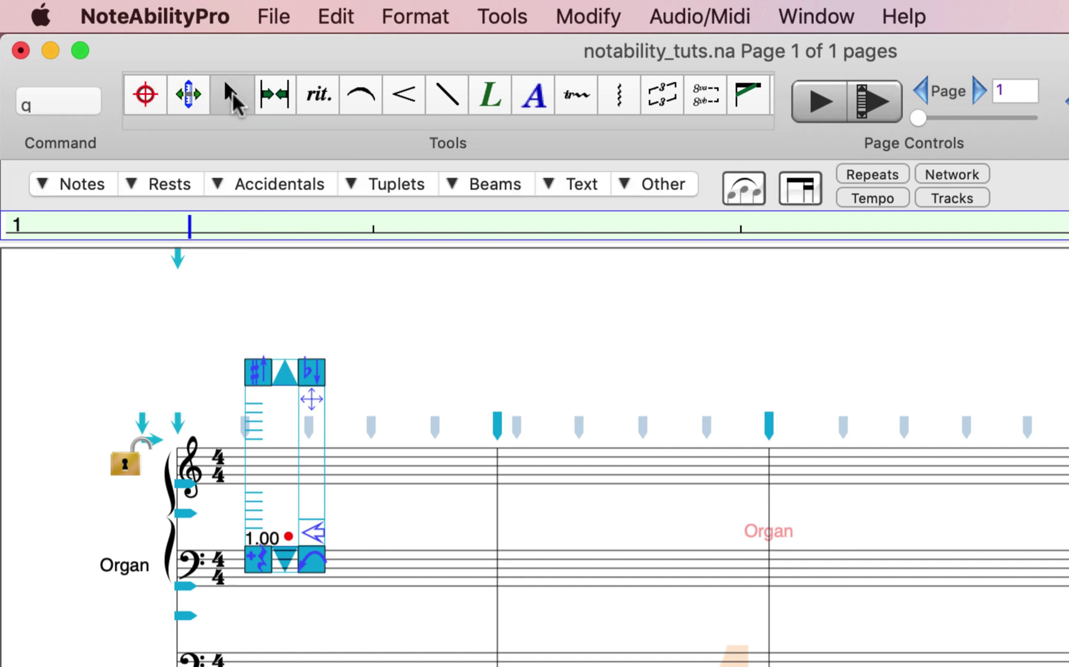
pyautogui.click(277, 102)
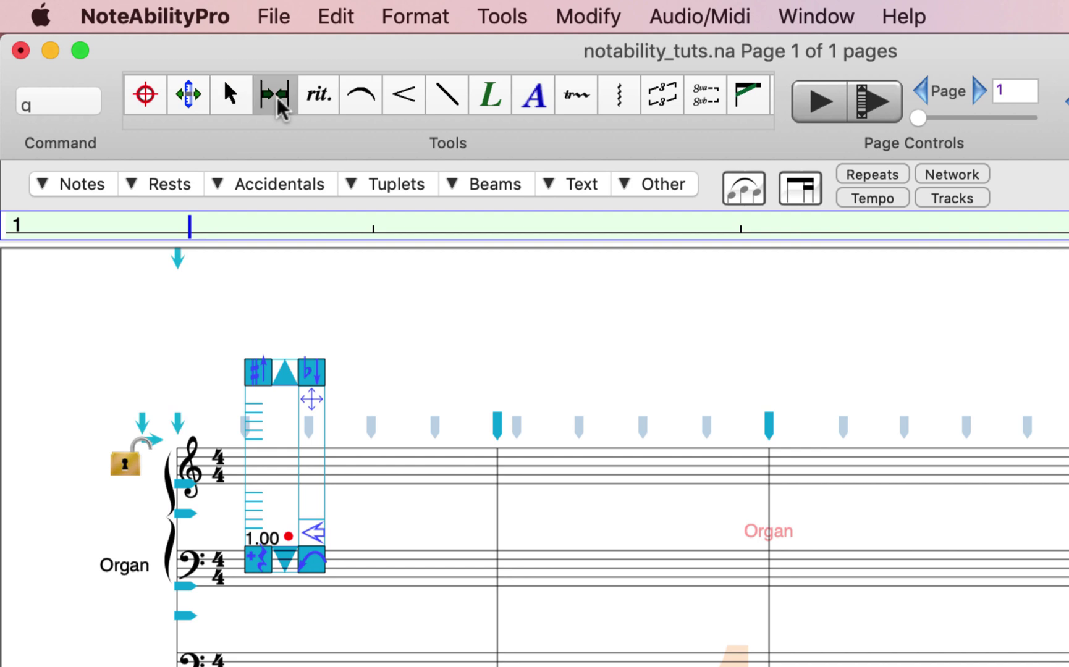
pyautogui.click(318, 105)
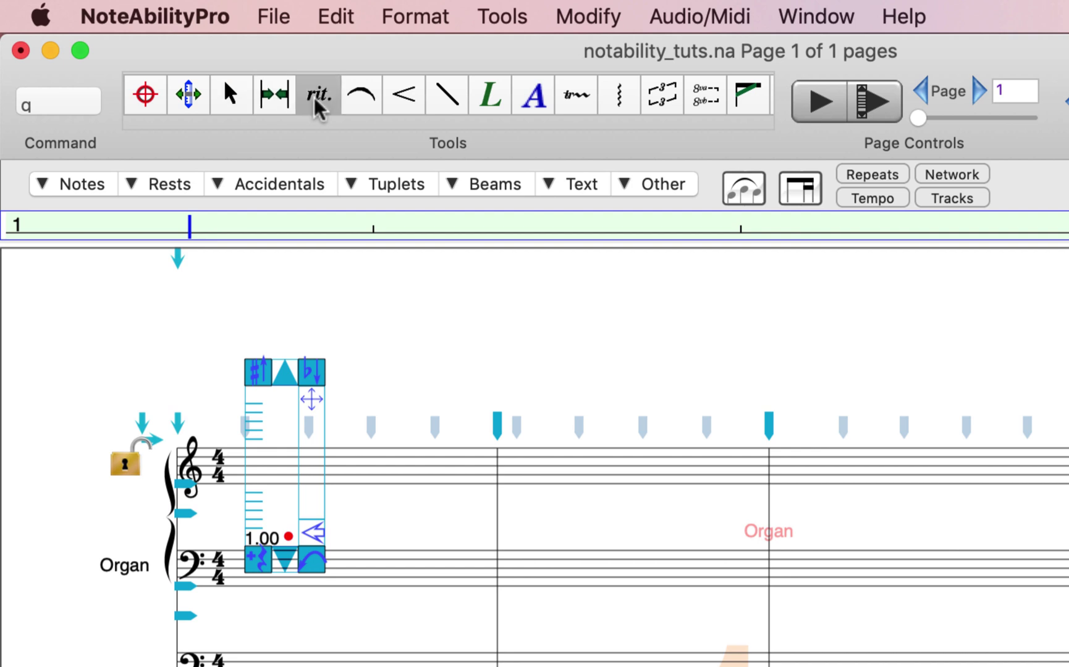
pyautogui.click(364, 103)
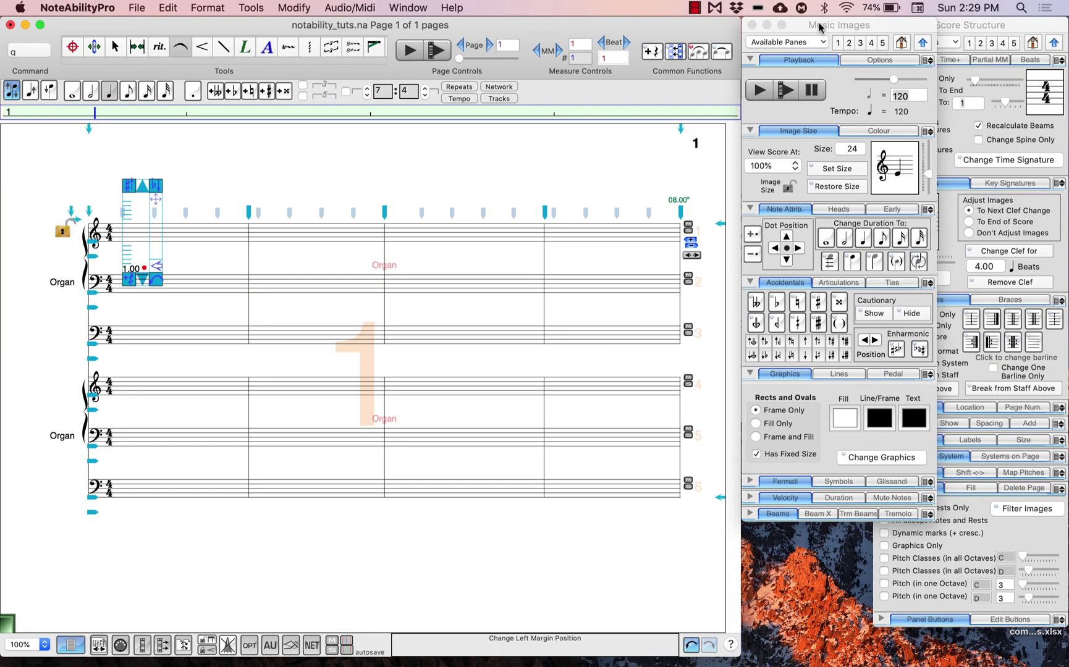
# Bring both palettes forward, move Score Structure over the score, and collapse both panels.
pyautogui.click(819, 26)
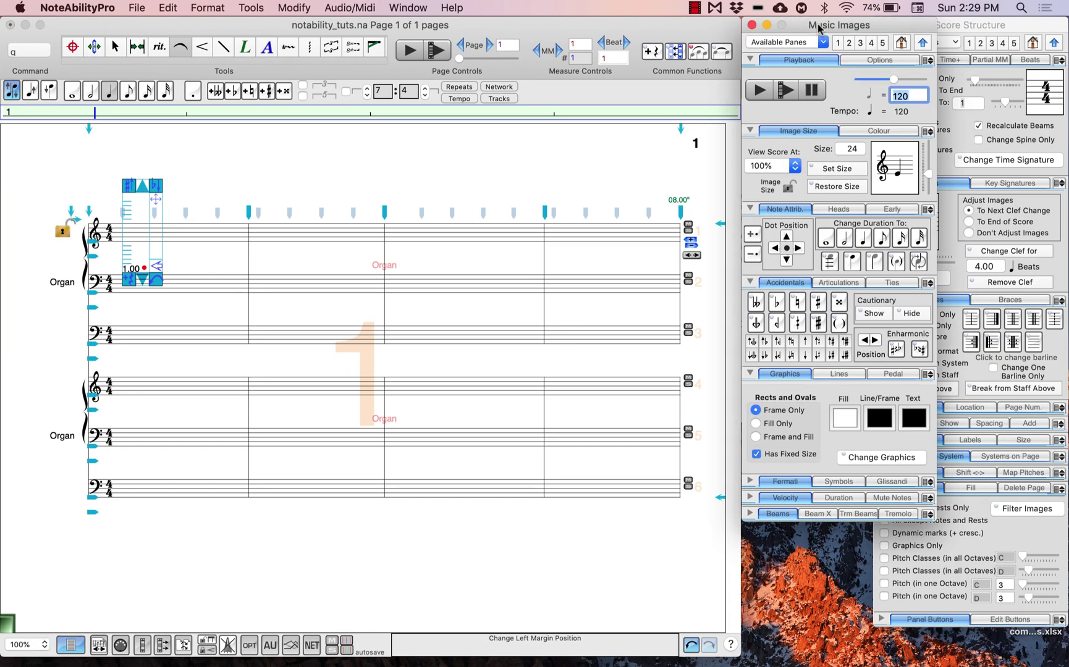
pyautogui.click(975, 26)
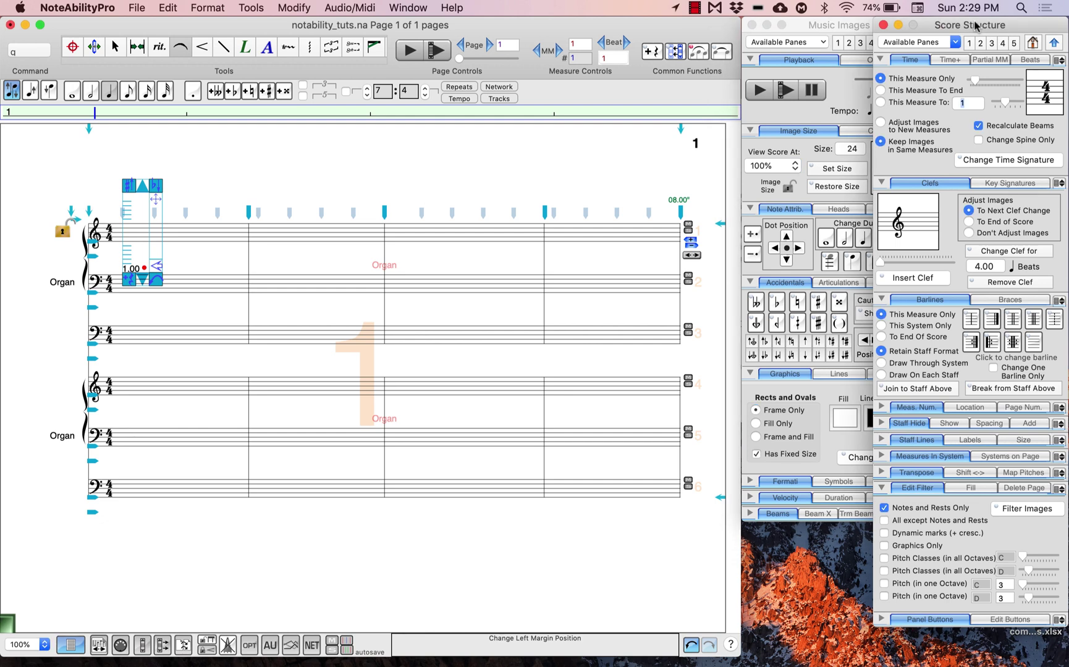
pyautogui.doubleClick(847, 30)
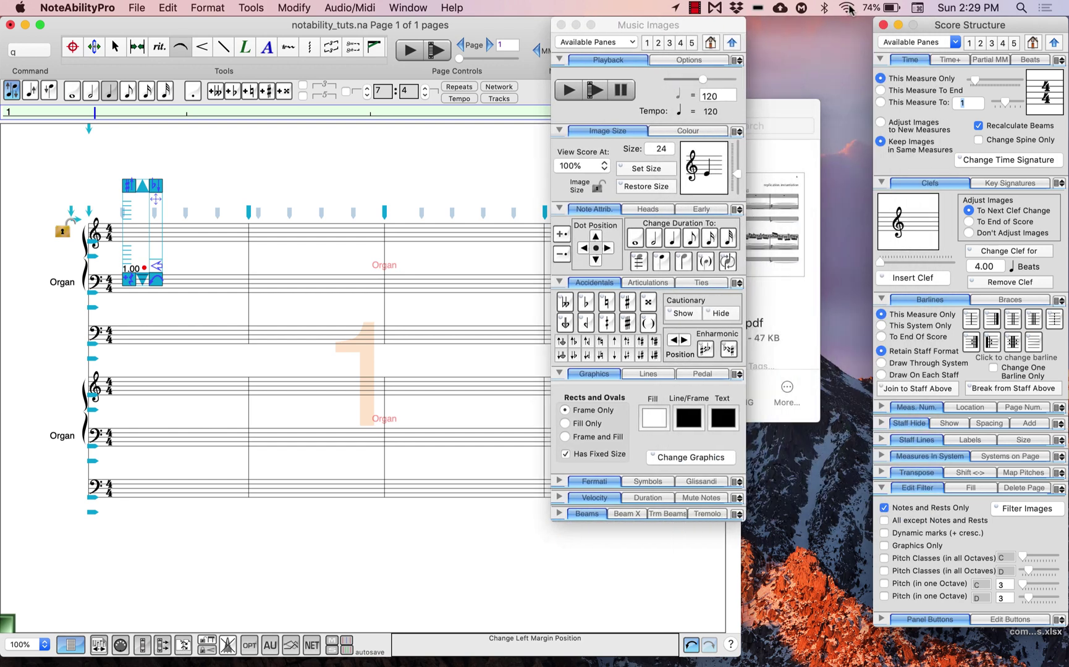
pyautogui.moveTo(947, 26); pyautogui.dragTo(164, 26)
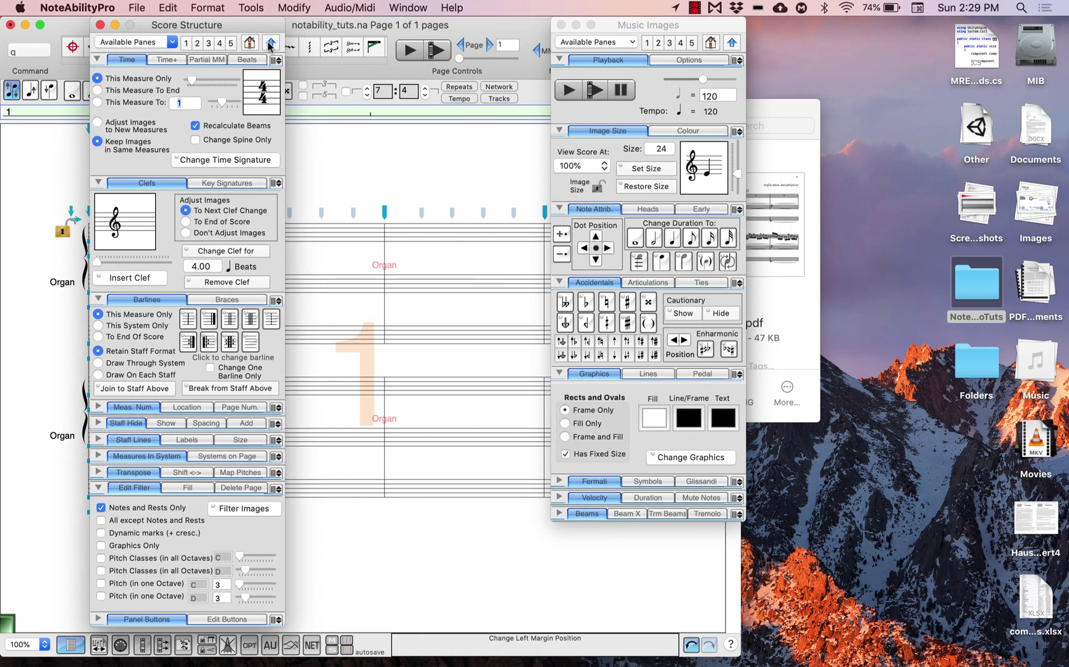
pyautogui.click(270, 44)
pyautogui.click(731, 42)
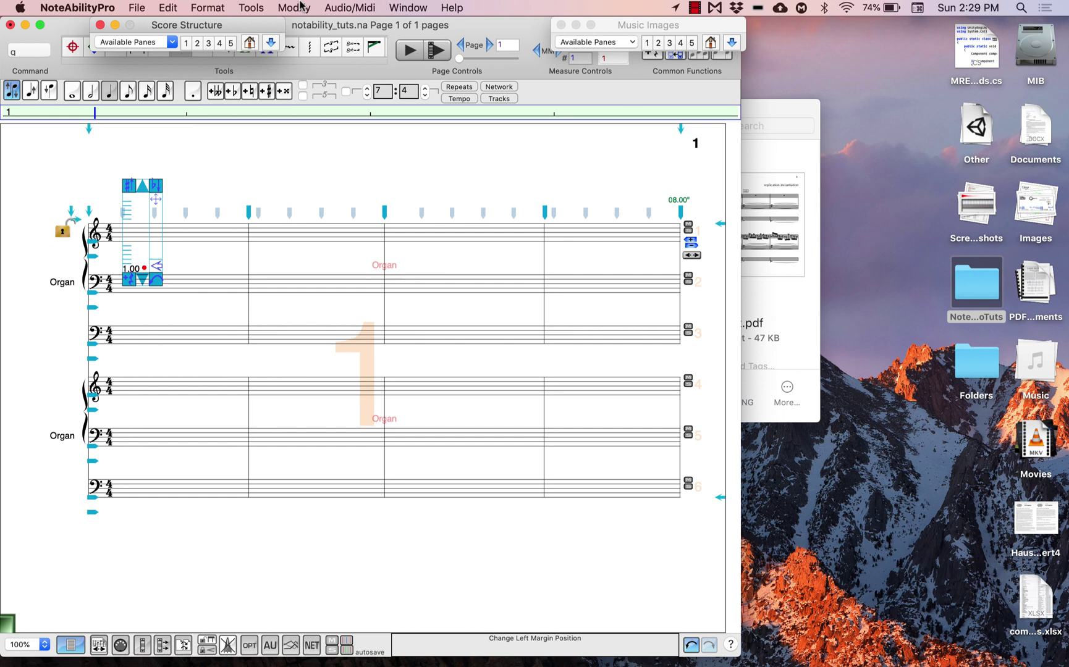
# Park the collapsed palettes side by side at top right, close them, and reopen with Shift-Cmd-I/K.
pyautogui.moveTo(242, 31); pyautogui.dragTo(1027, 6)
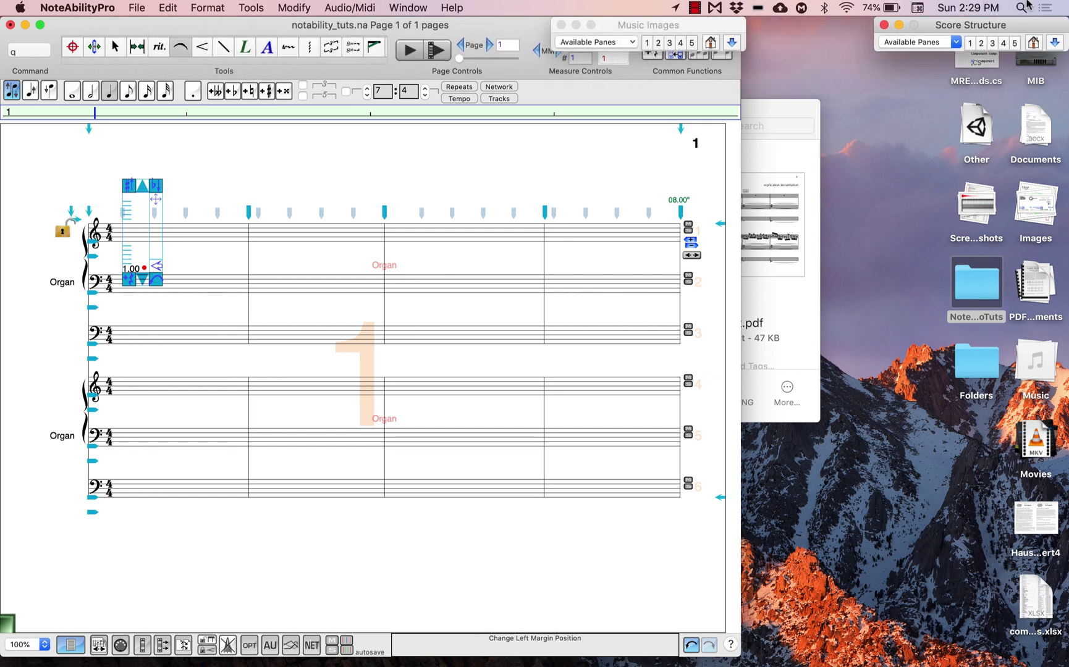
pyautogui.moveTo(742, 26); pyautogui.dragTo(869, 26)
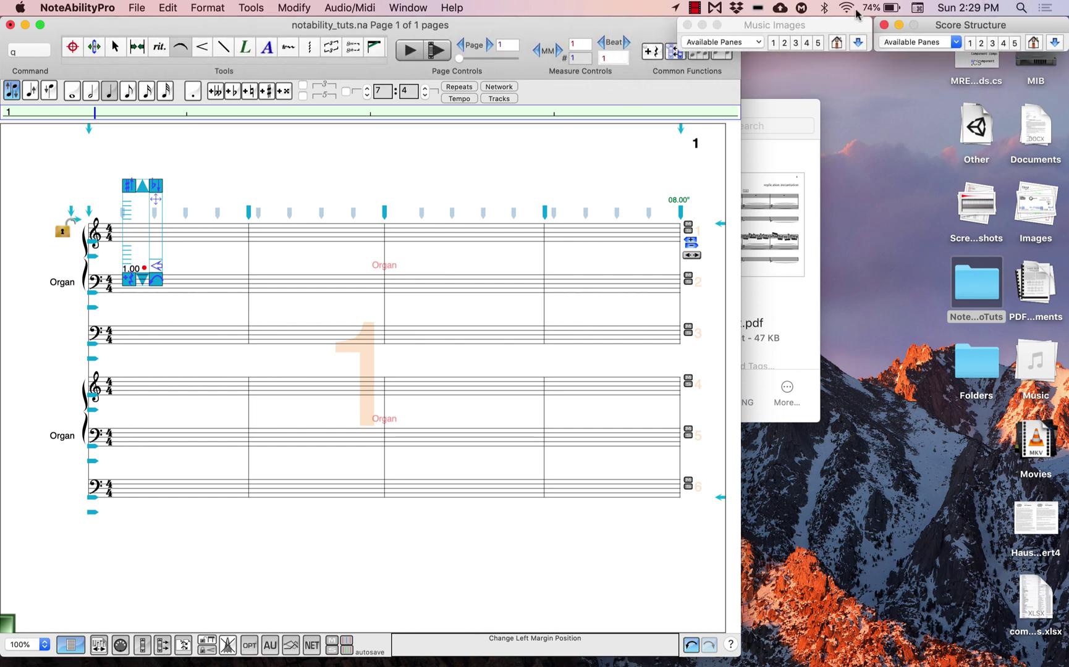
pyautogui.click(886, 25)
pyautogui.click(689, 25)
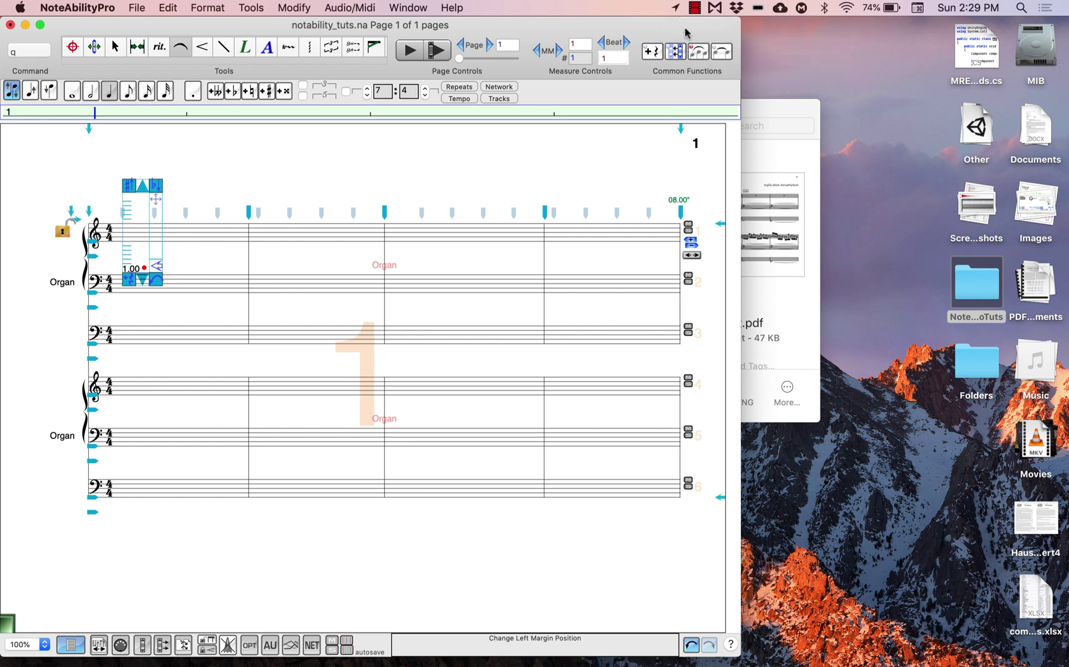
pyautogui.press('shift+super+i')
pyautogui.press('shift+super+k')
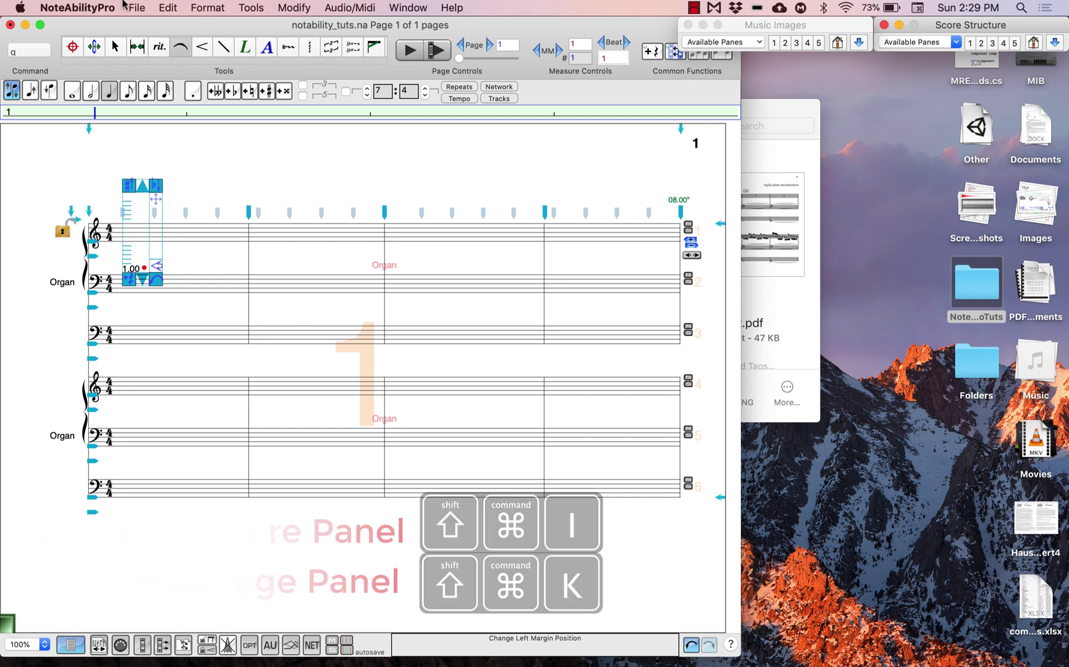
# Toggle Tools > Music Images Panel off and back on so it shows fully expanded.
pyautogui.click(408, 7)
pyautogui.moveTo(233, 9)
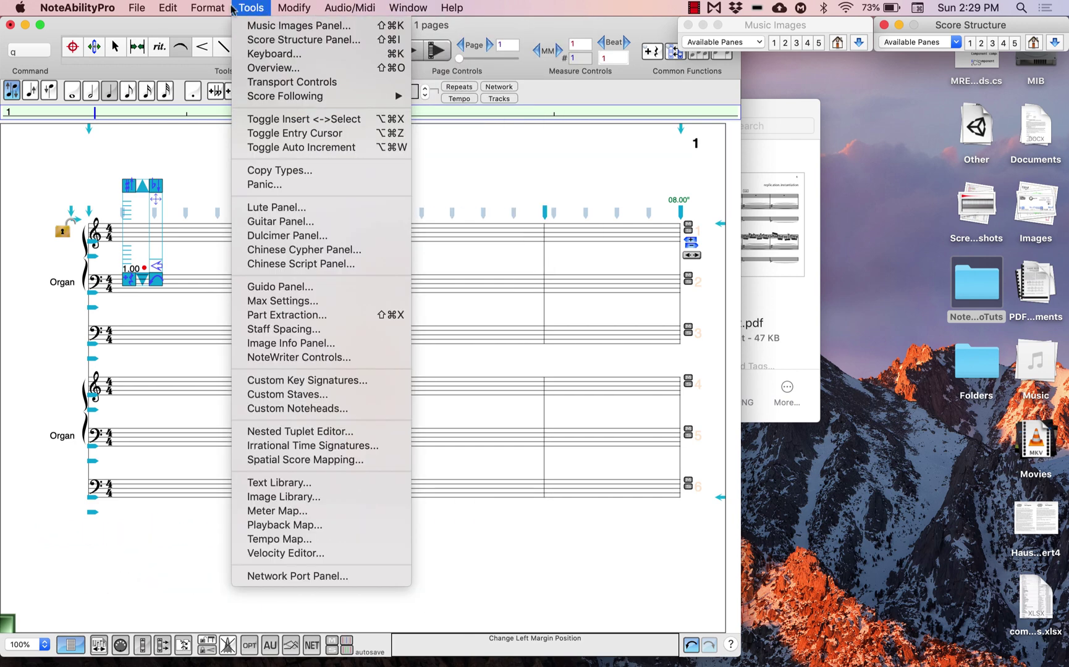
pyautogui.click(256, 26)
pyautogui.click(254, 8)
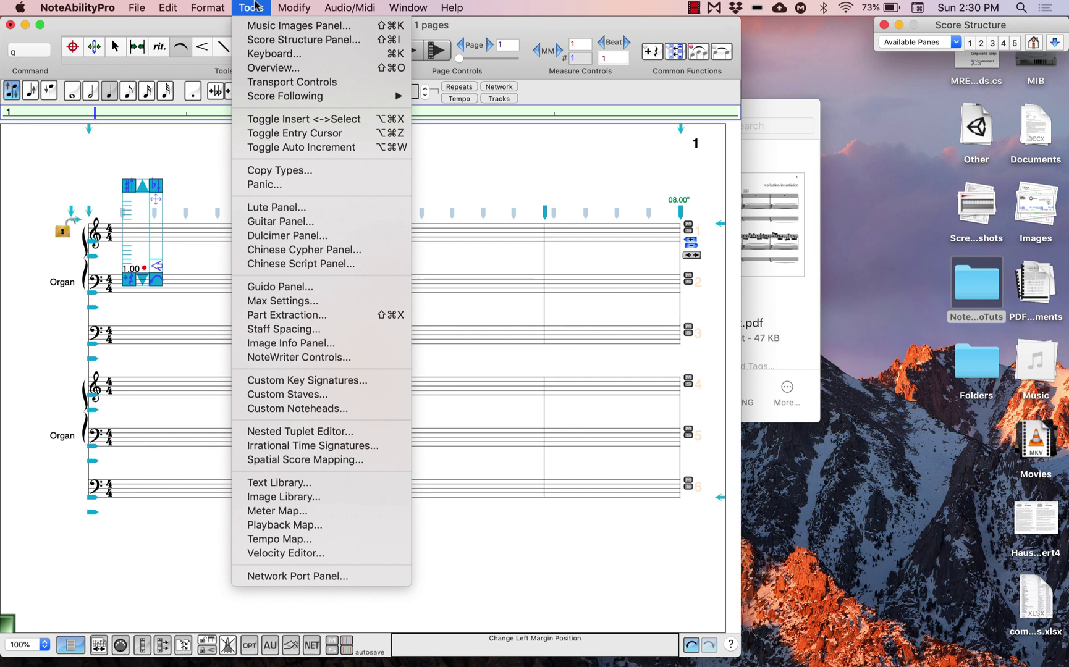
pyautogui.click(257, 26)
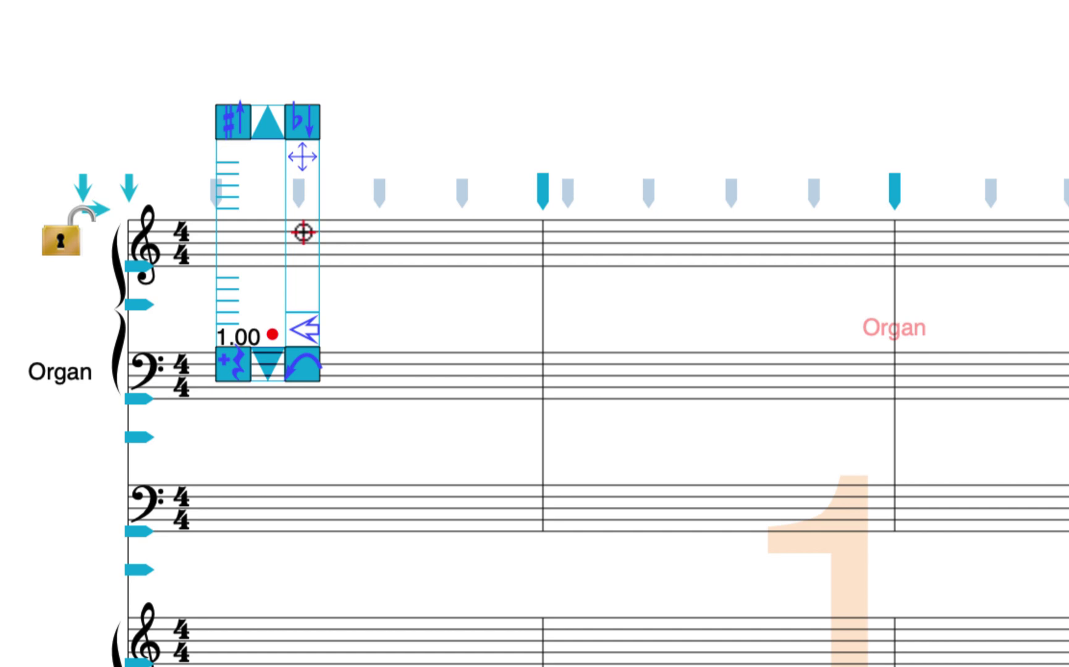
# Step the note-entry cursor through measure 1 to beat 4, then into measure 2 up to beat 4.
pyautogui.moveTo(303, 233); pyautogui.dragTo(367, 232)
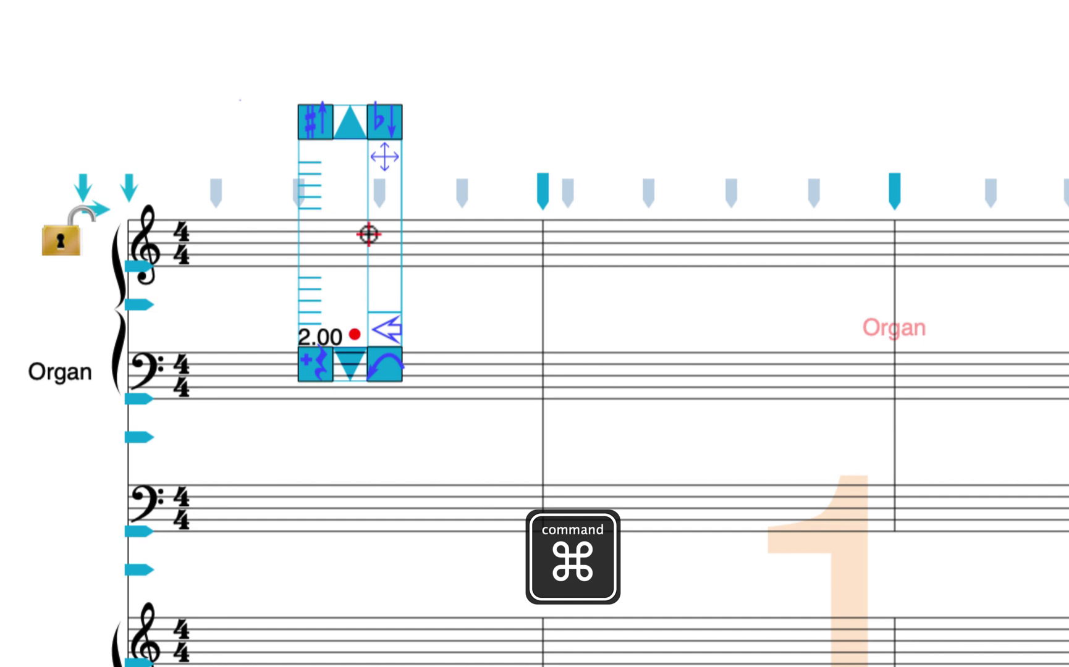
pyautogui.keyDown('super'); pyautogui.click(466, 238); pyautogui.keyUp('super')
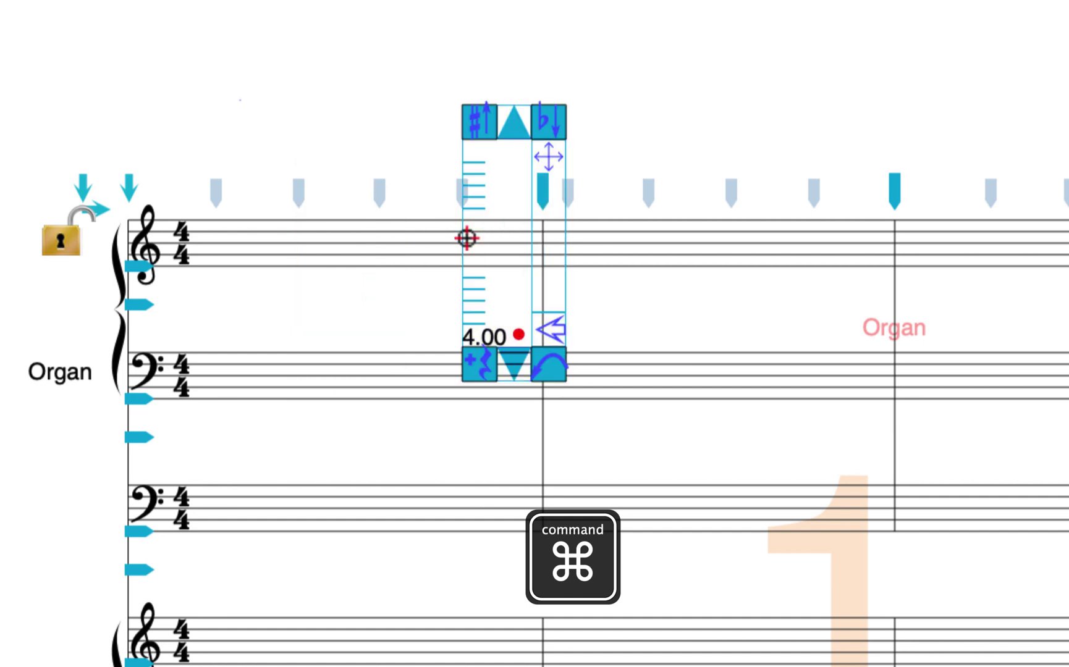
pyautogui.keyDown('super'); pyautogui.click(649, 254); pyautogui.keyUp('super')
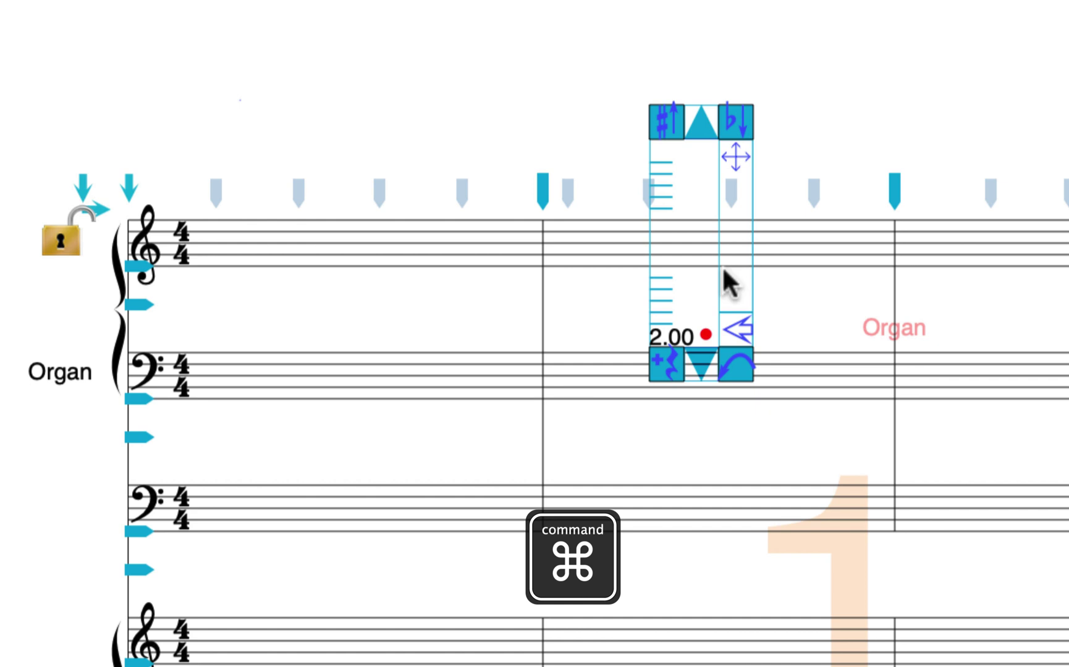
pyautogui.moveTo(725, 270); pyautogui.dragTo(892, 278)
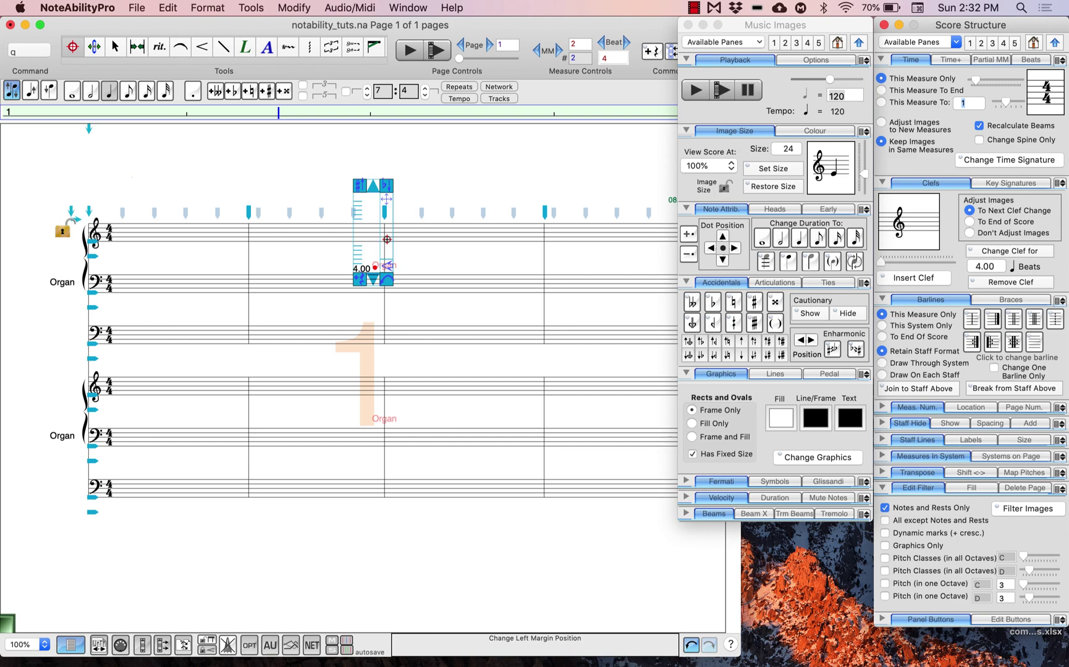
# Send the entry cursor back to measure 1, beat 1 with the Left arrow key.
pyautogui.press('Left')
pyautogui.press('Left')
pyautogui.press('Left')
pyautogui.press('Left')
pyautogui.press('Left')
pyautogui.press('Left')
pyautogui.press('Left')
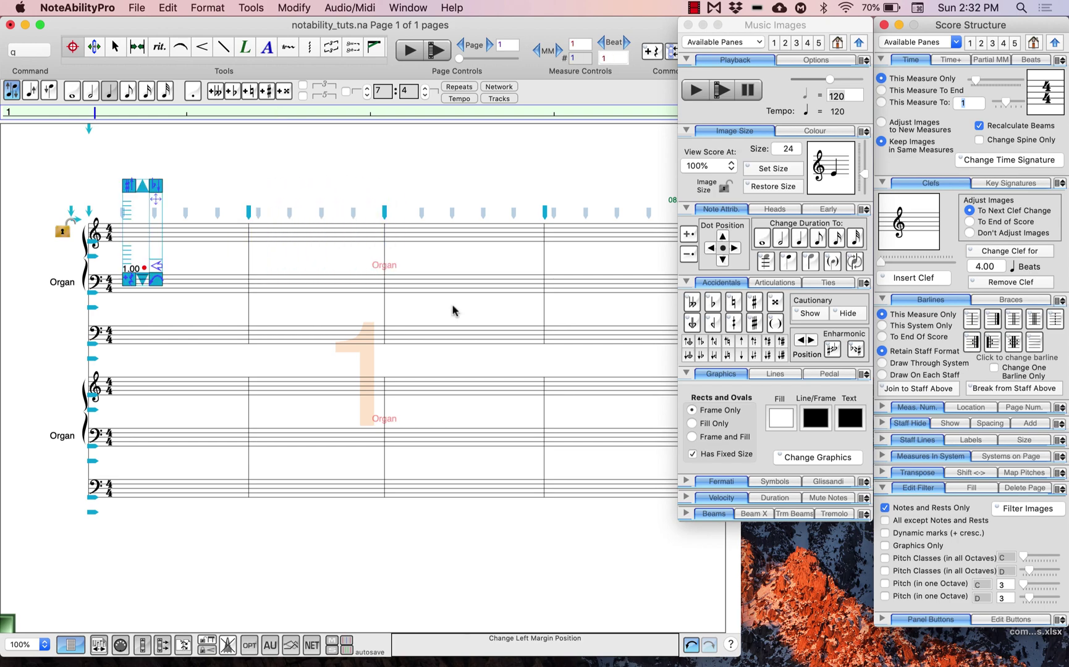